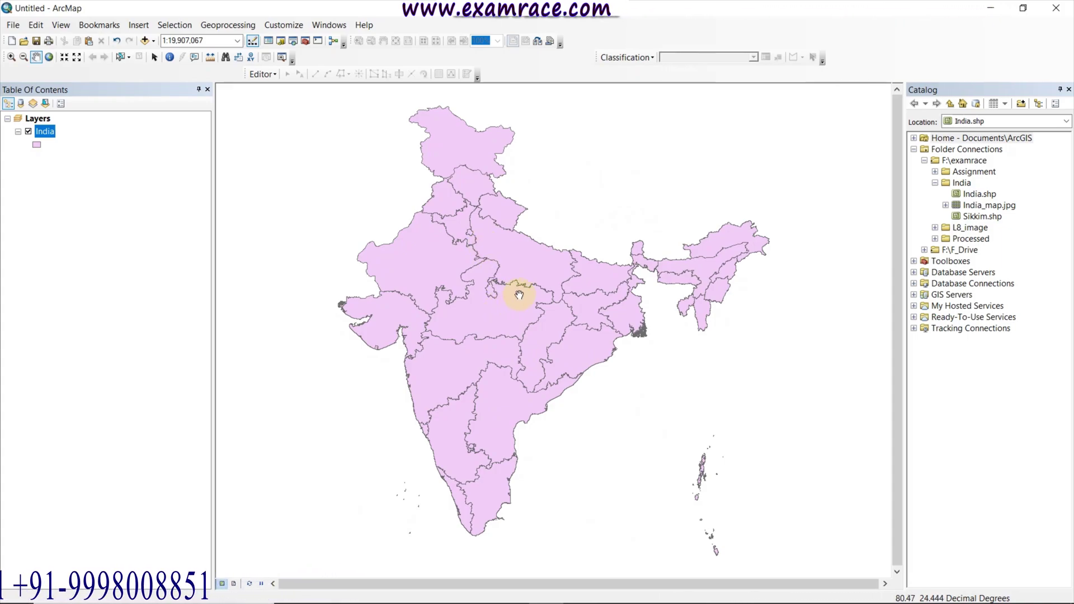
- Select the Haryana state polygon on the India map and zoom in to 1:15,000,000
left_click_drag(455, 193, 431, 247)
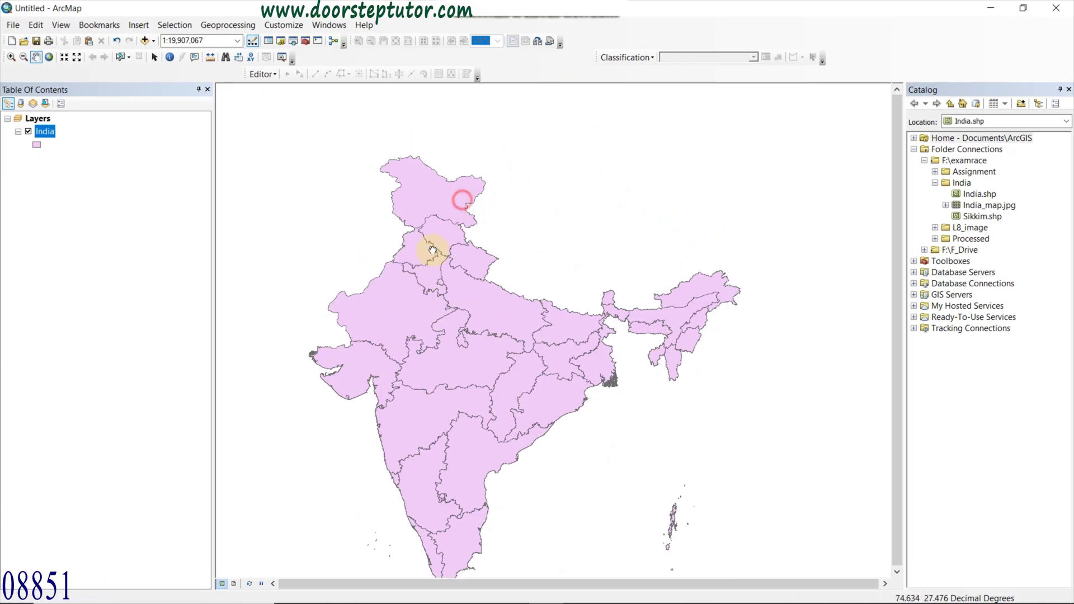
left_click_drag(442, 310, 535, 268)
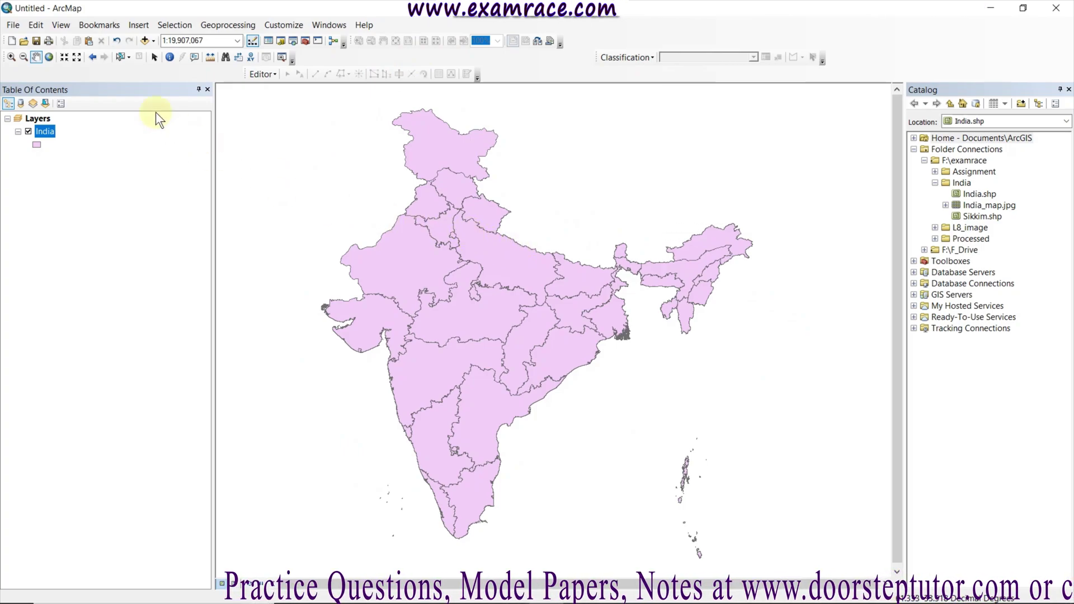
left_click(119, 58)
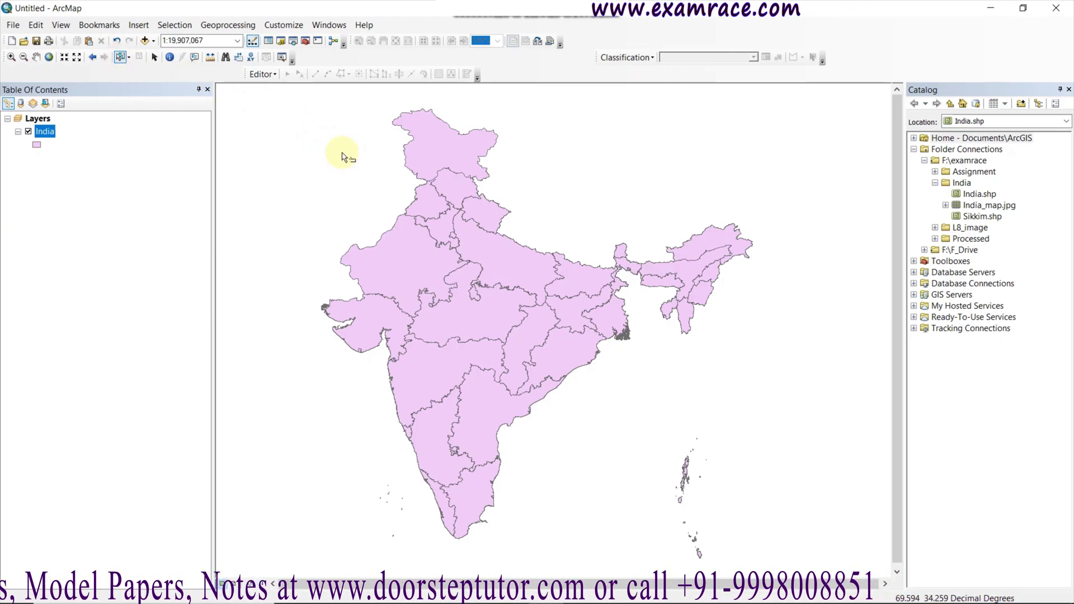
left_click(444, 230)
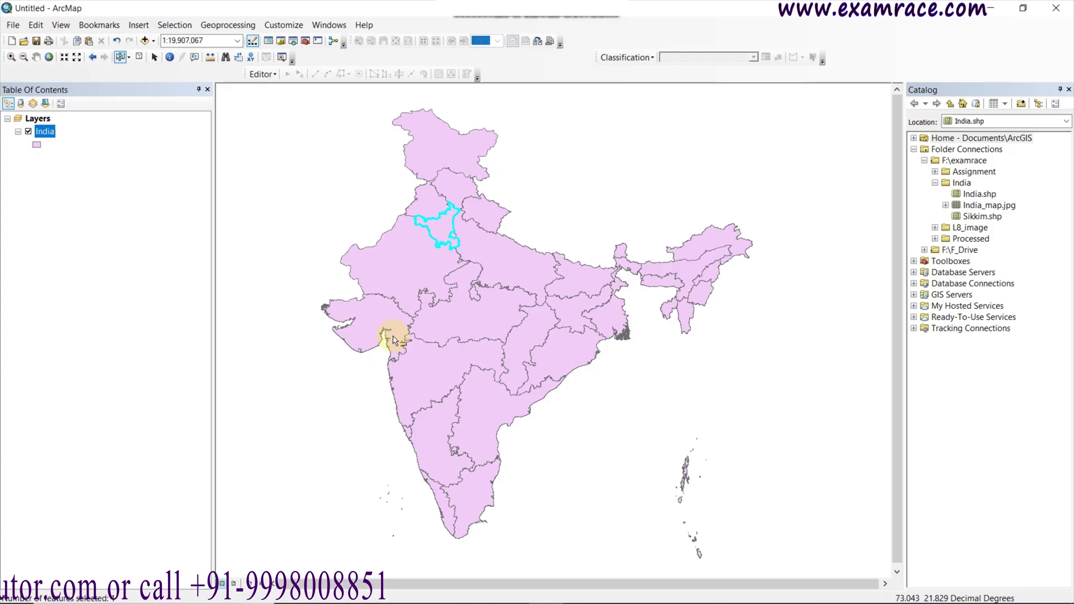
scroll(442, 227, "up", 1)
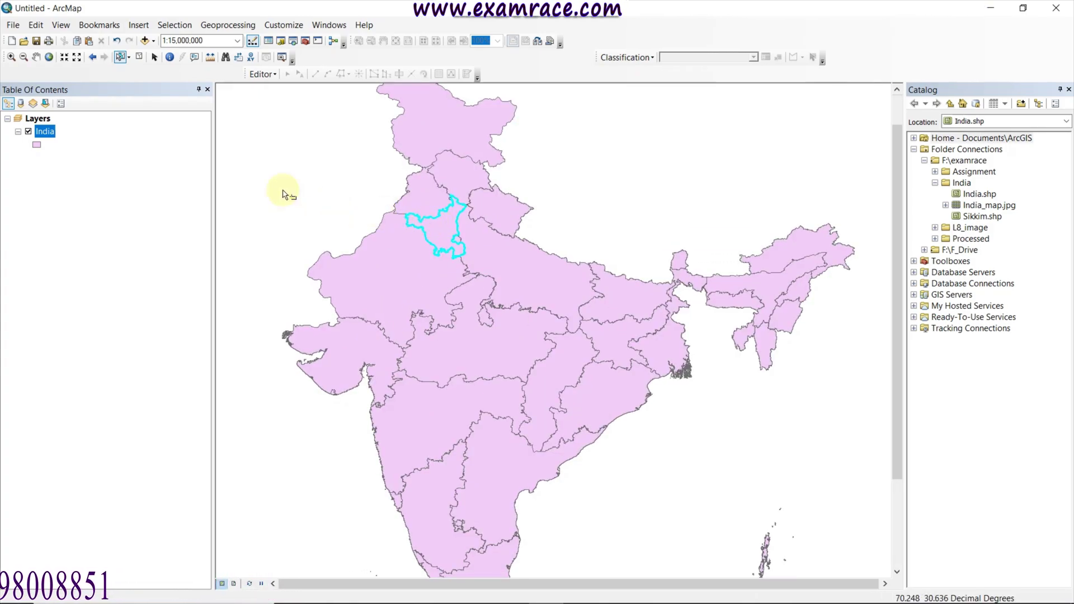
- Open the India layer's attribute table with the Haryana record selected
right_click(48, 132)
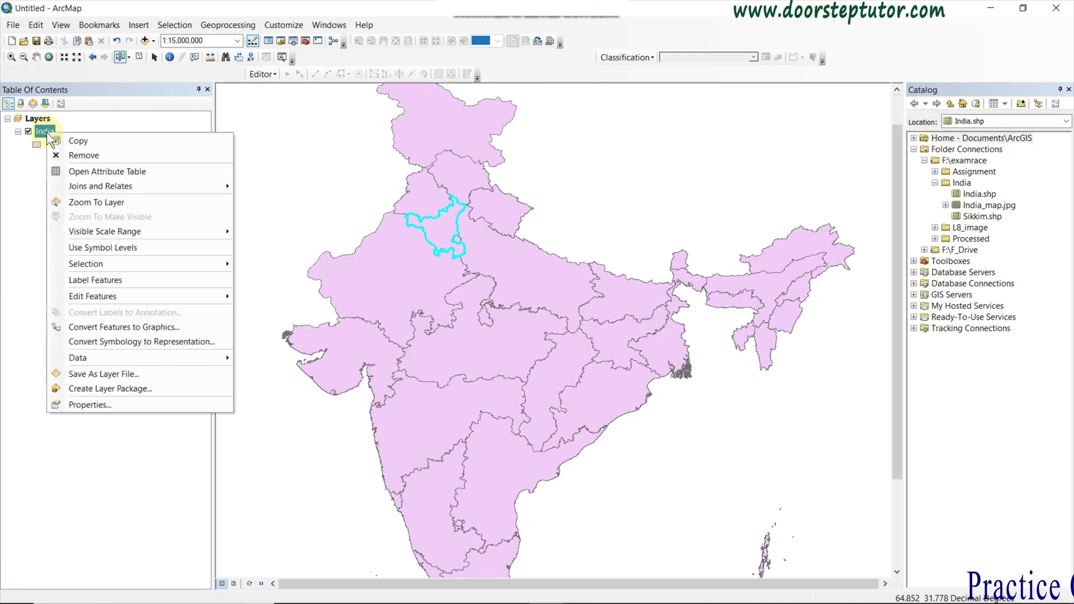
left_click(57, 169)
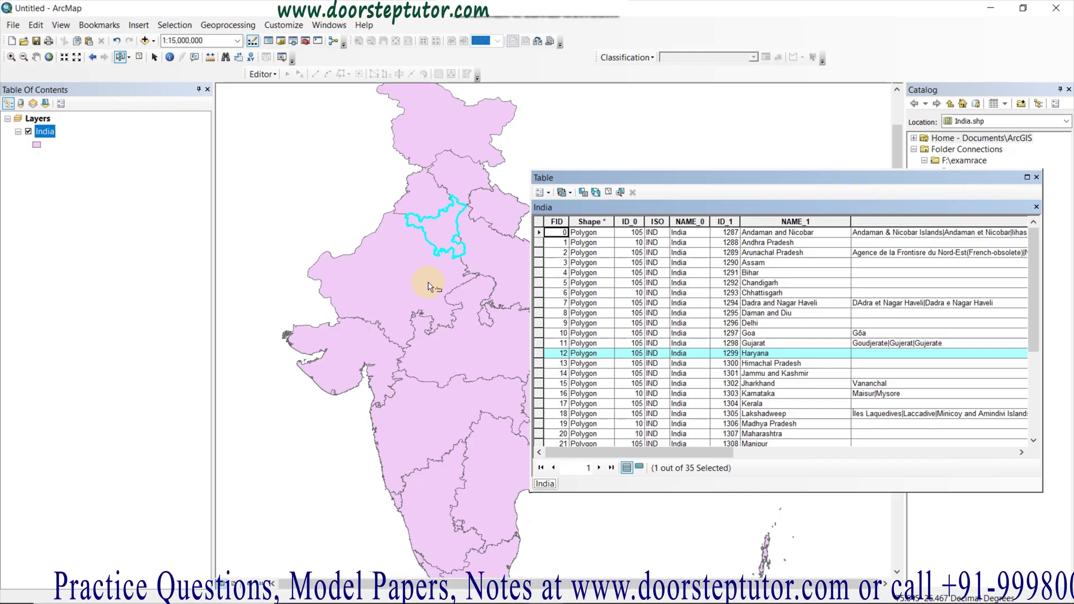
- Preview the Himachal Pradesh, Gujarat, Jharkhand and Karnataka records in the India attribute table
left_click(458, 177)
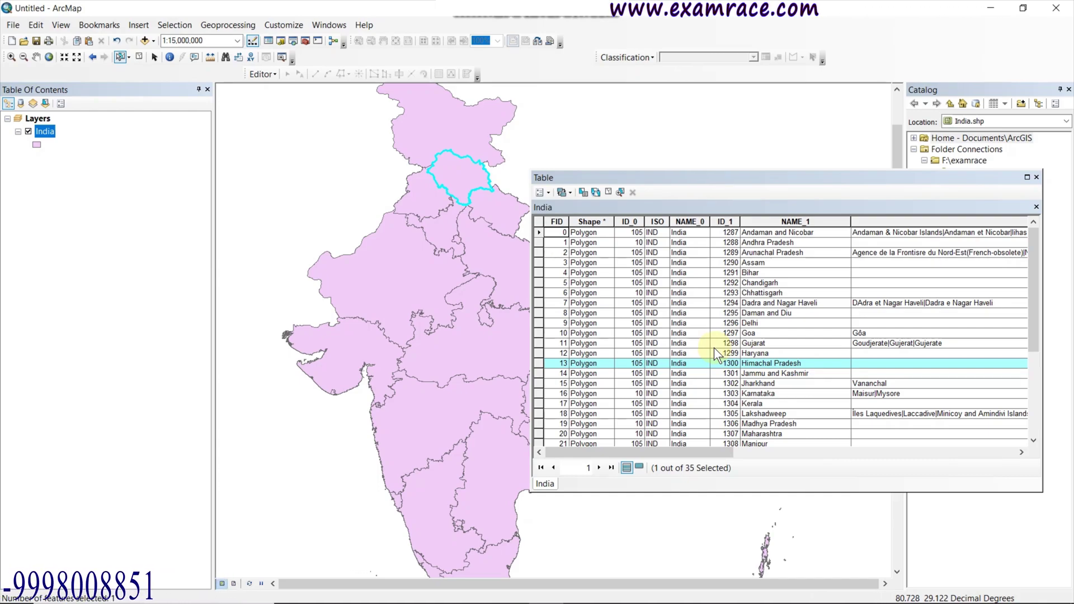
left_click_drag(769, 178, 860, 160)
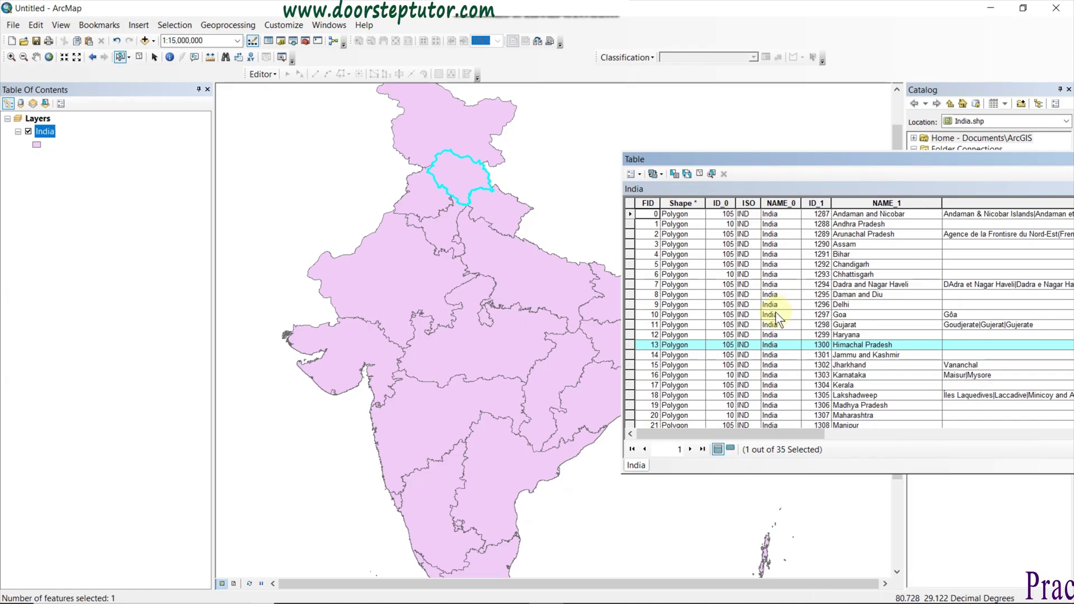
left_click(629, 324)
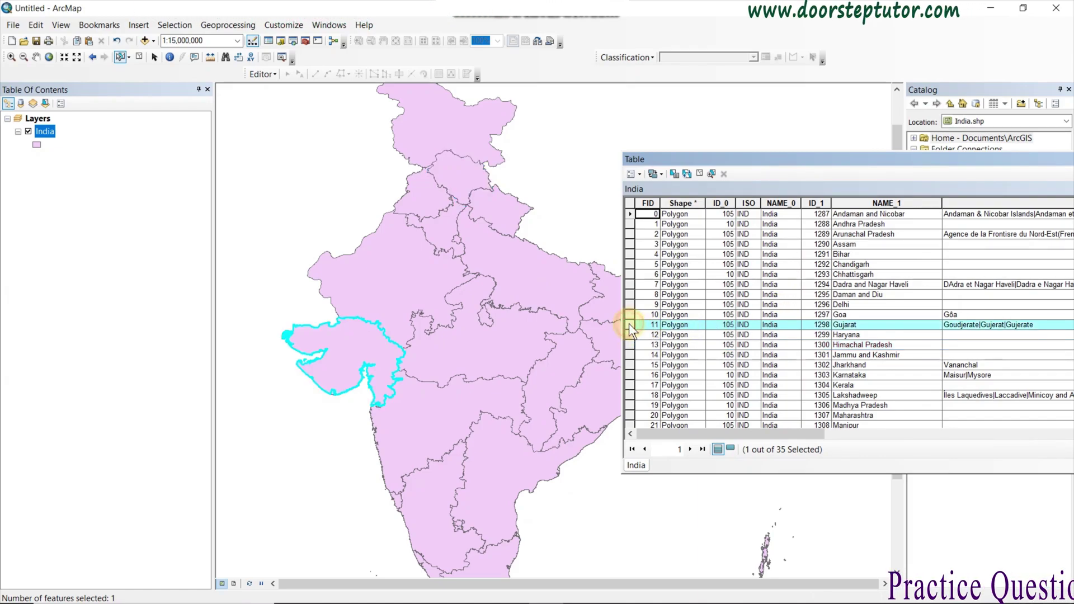
left_click(629, 365)
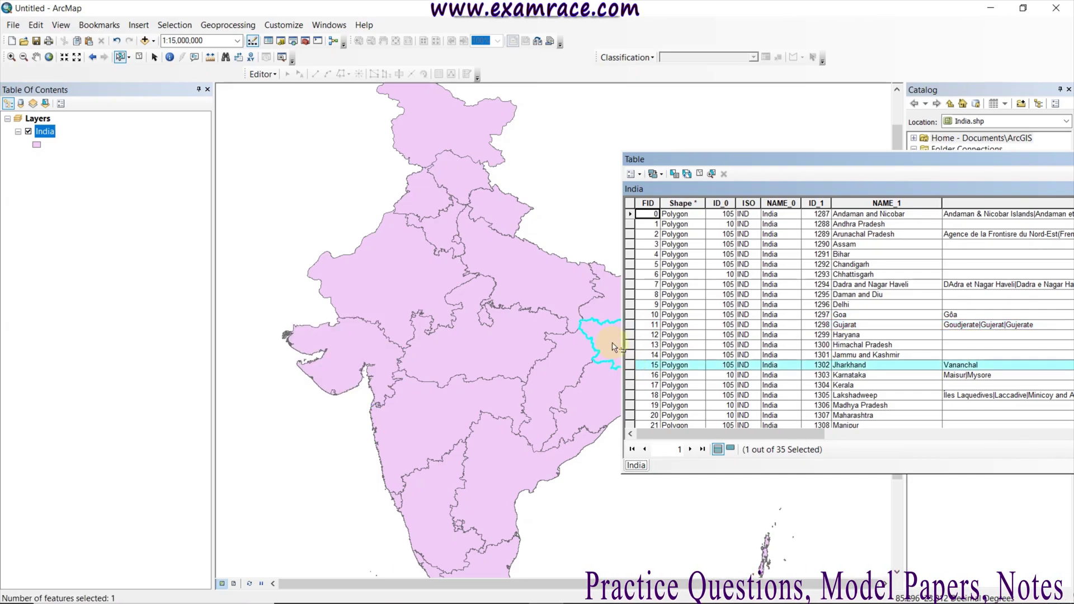
left_click(631, 374)
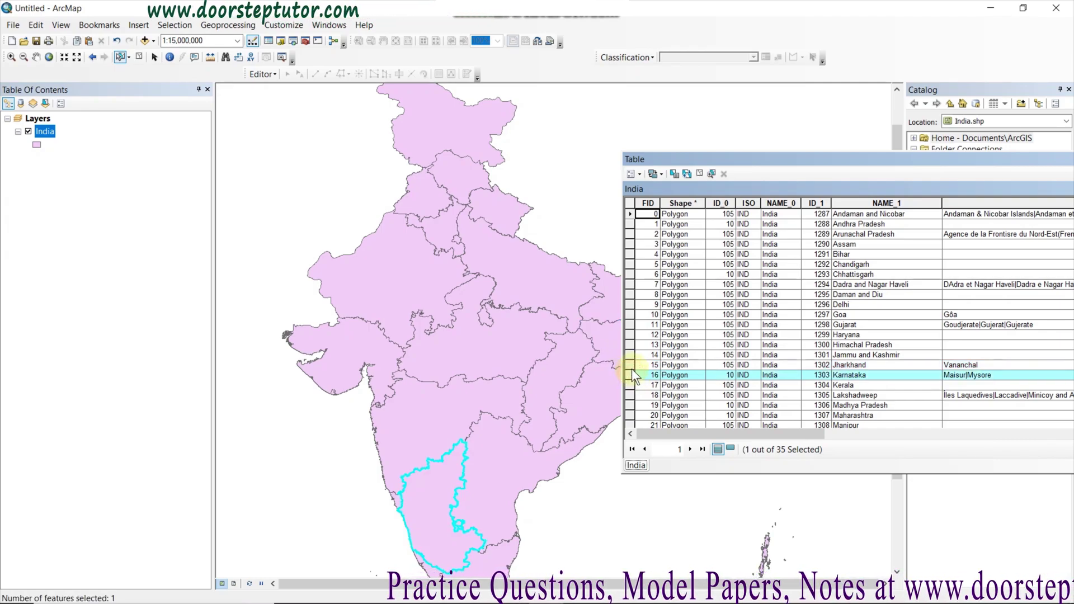
- Reselect the Haryana record and close the attribute table
left_click(628, 334)
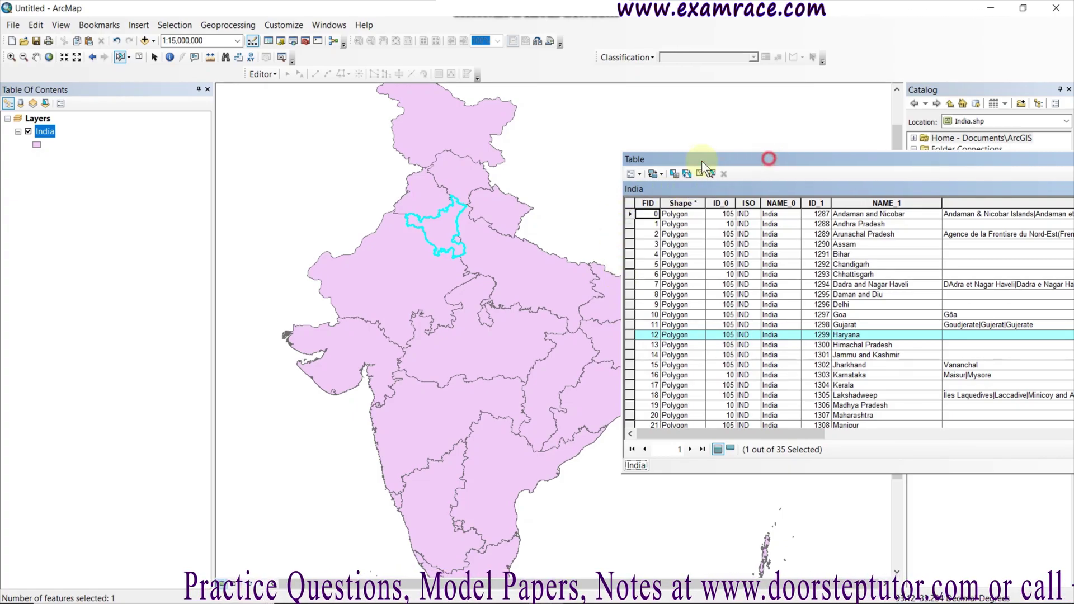
left_click_drag(702, 160, 411, 197)
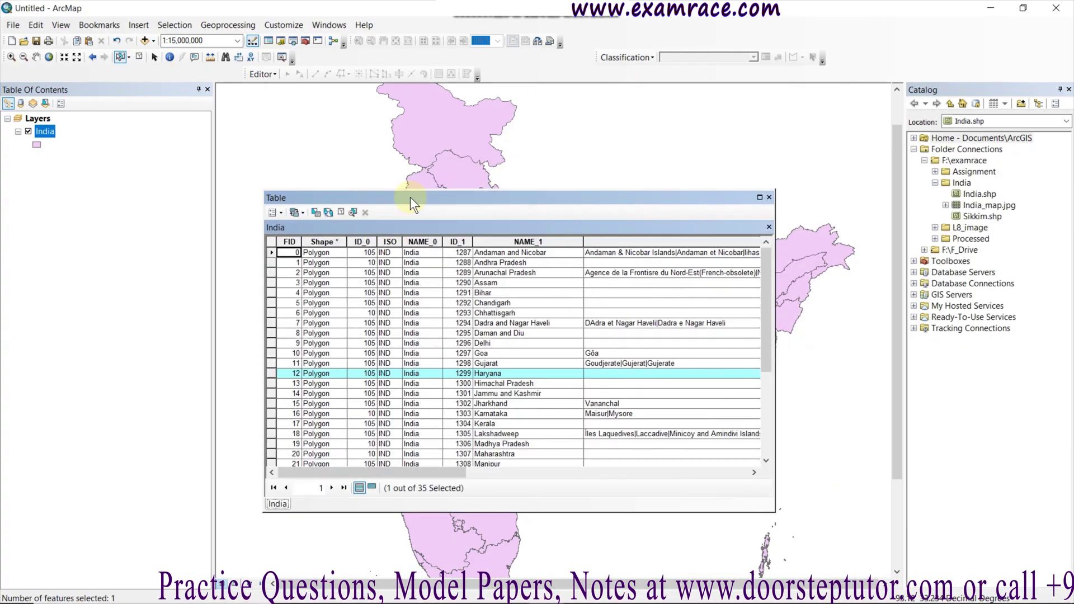
left_click(769, 197)
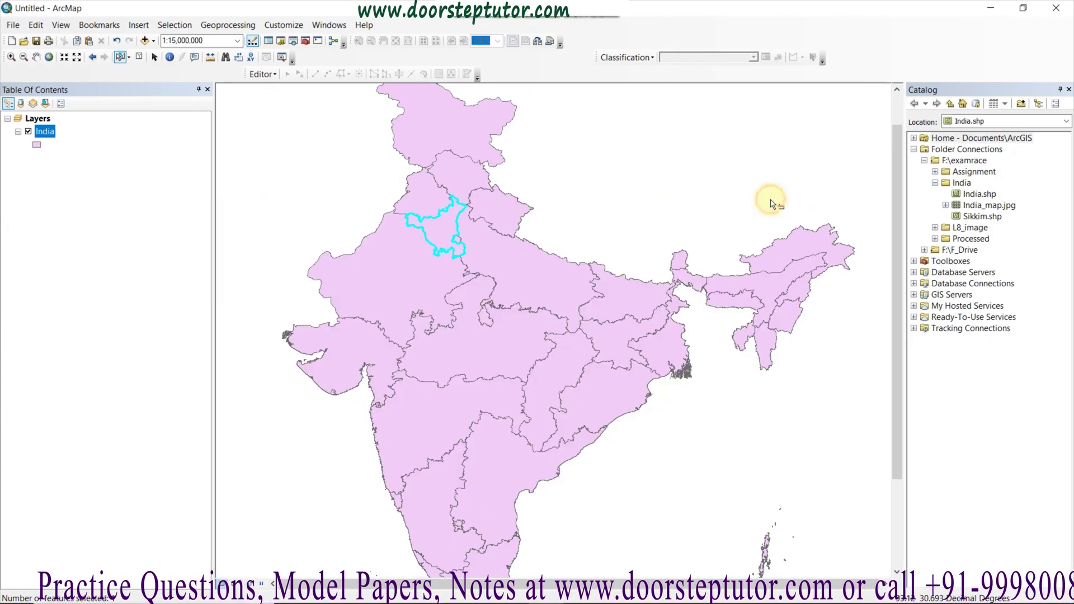
- Reselect Haryana on the map and launch the Geoprocessing Clip tool
left_click(453, 240)
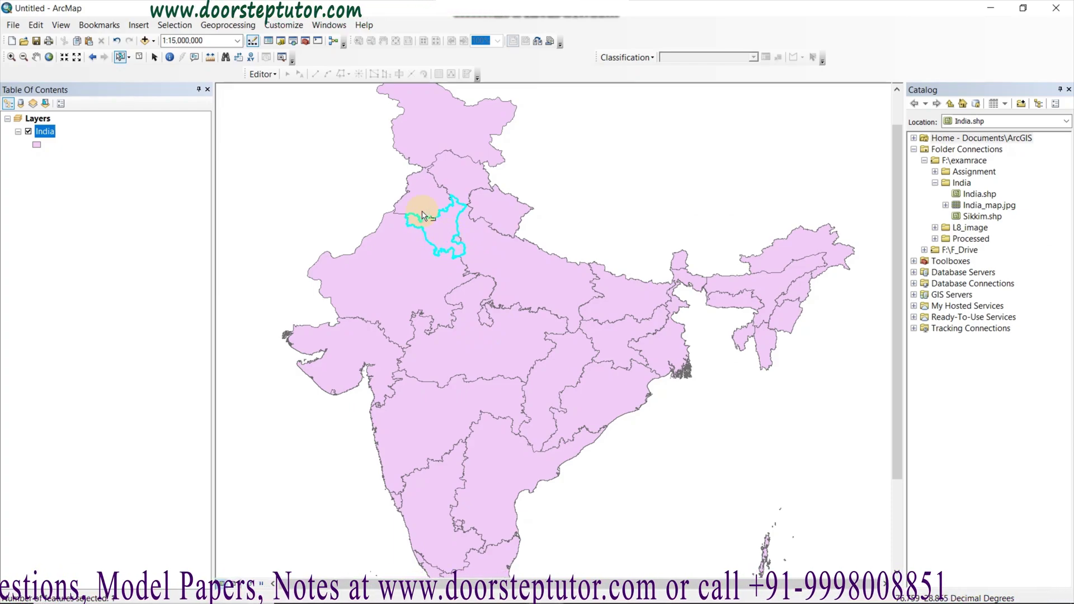
left_click(237, 26)
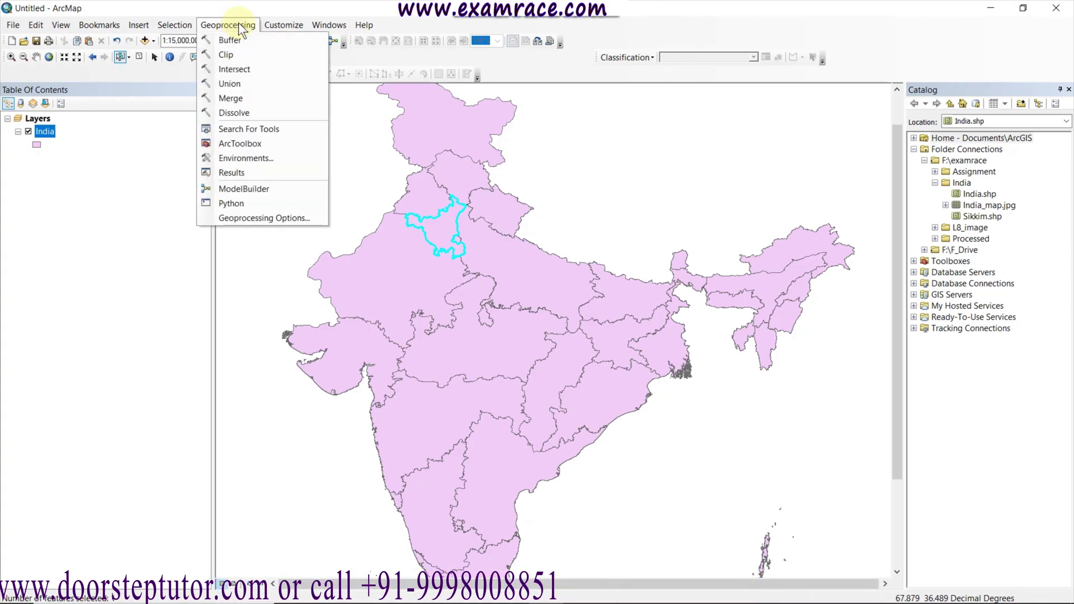
left_click(242, 54)
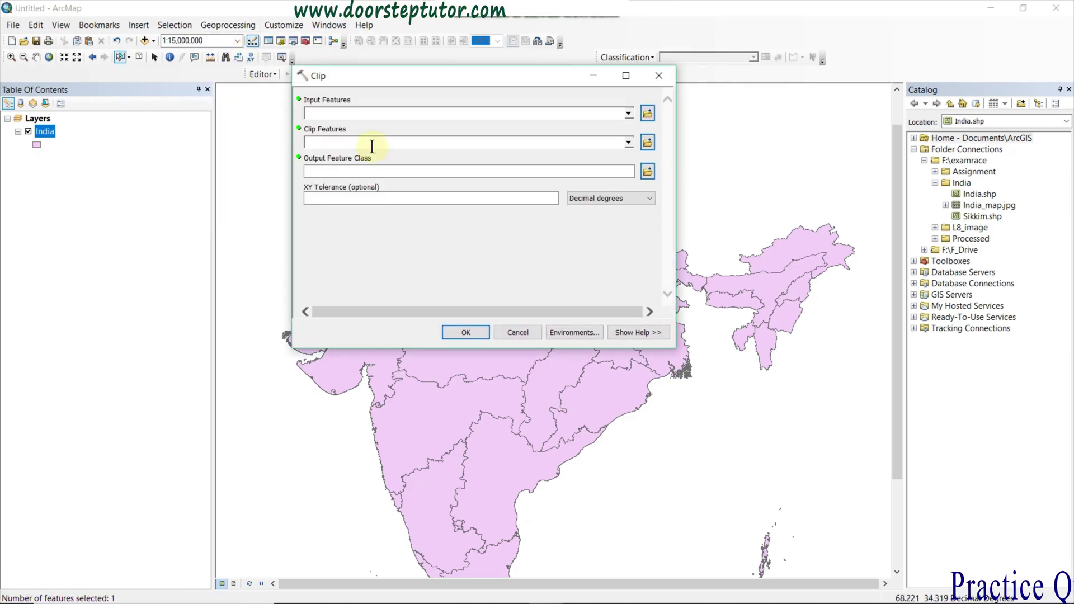
- Choose India as both the Input Features and the Clip Features
left_click(629, 113)
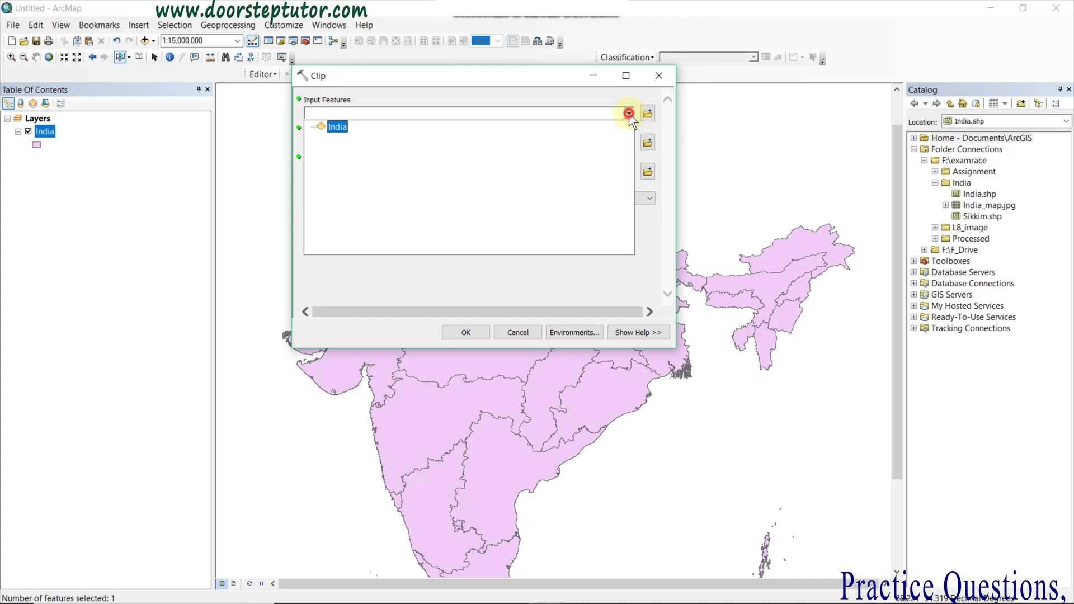
left_click(337, 128)
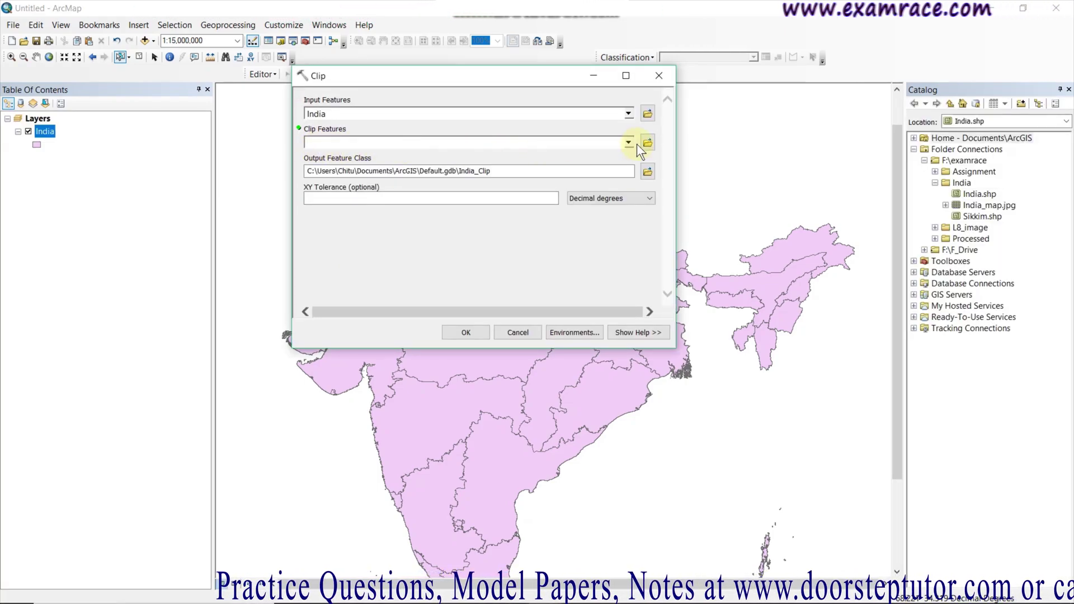
left_click(629, 143)
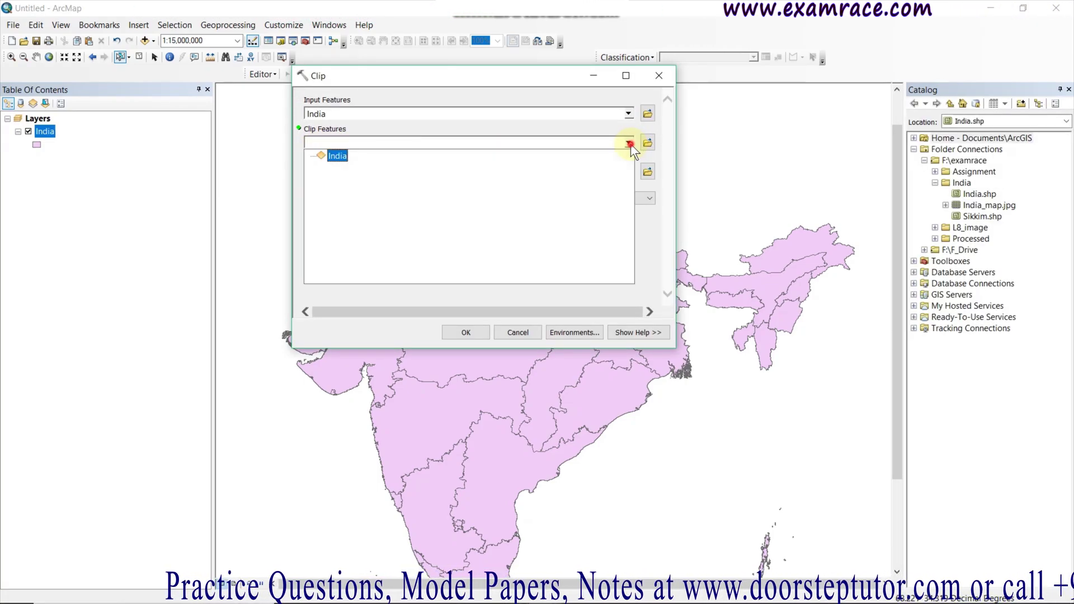
left_click(337, 157)
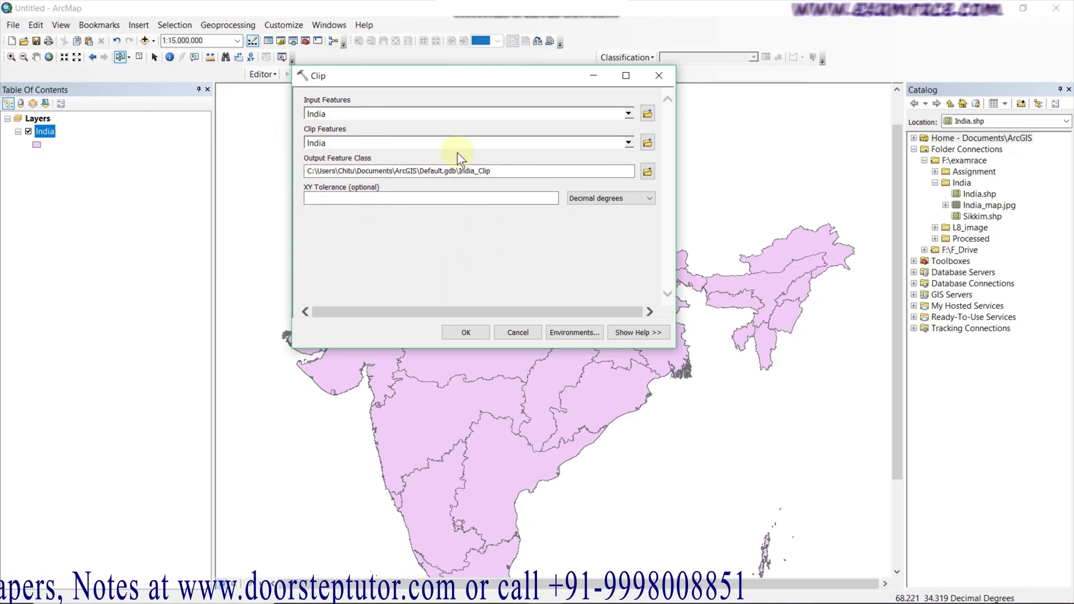
- Save the clip output as Haryana.shp in the F:\examrace\India folder
left_click(648, 172)
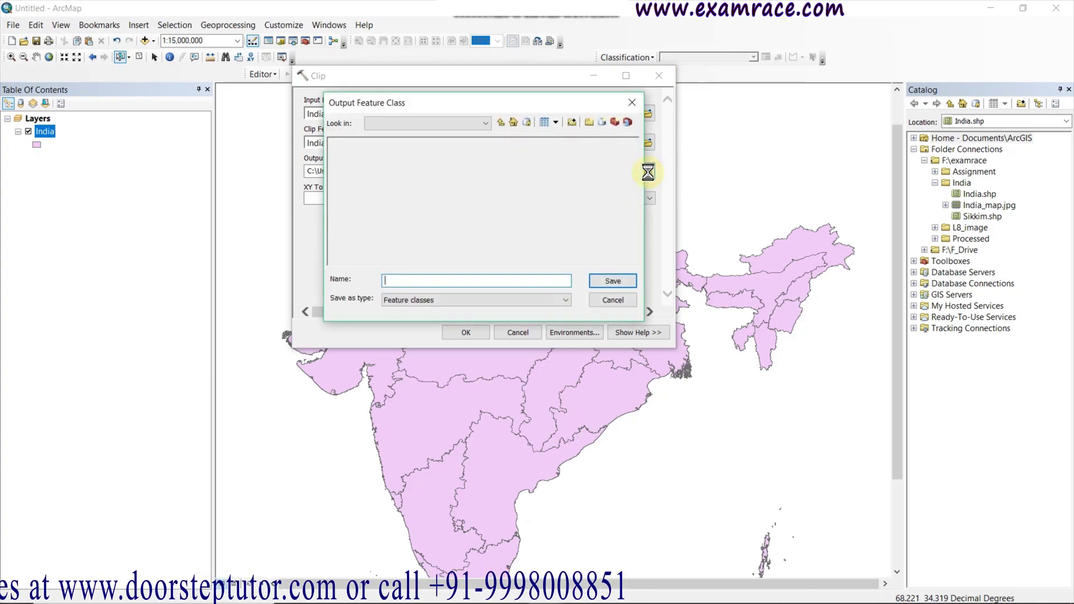
left_click(502, 122)
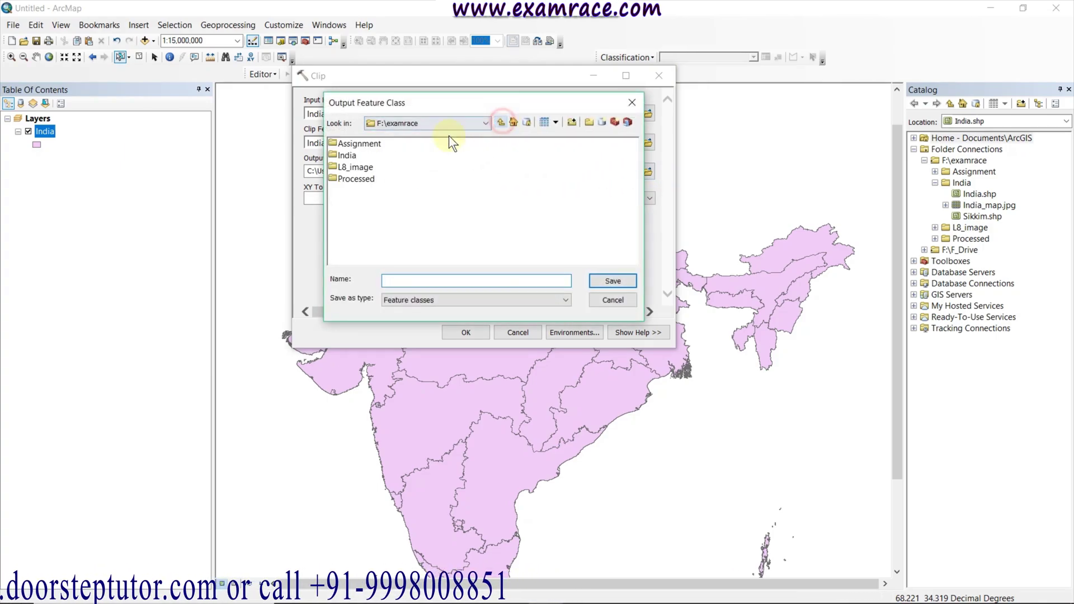
double_click(347, 155)
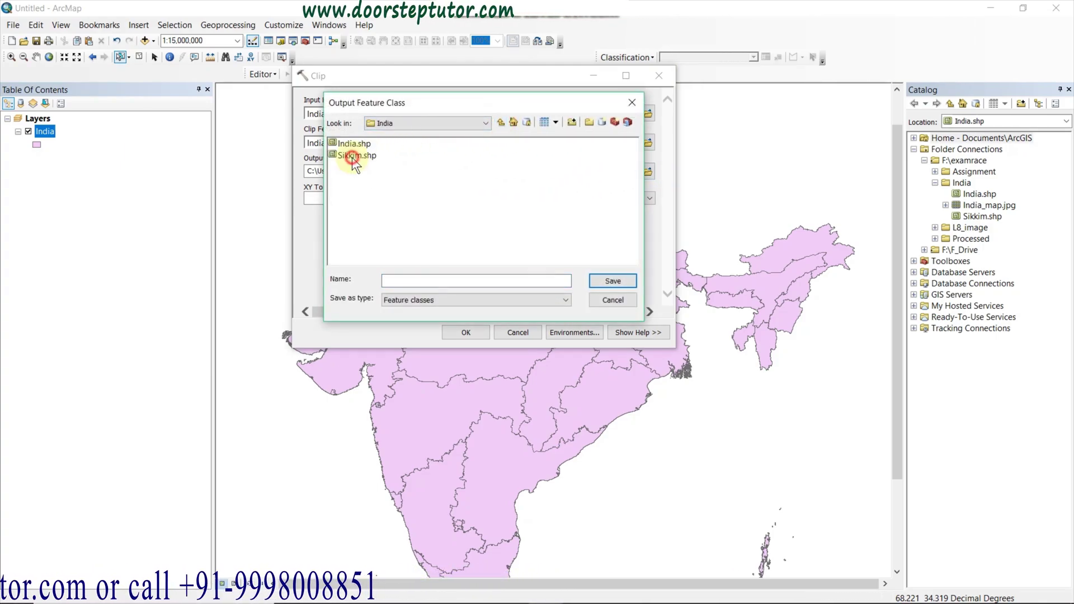
left_click(391, 278)
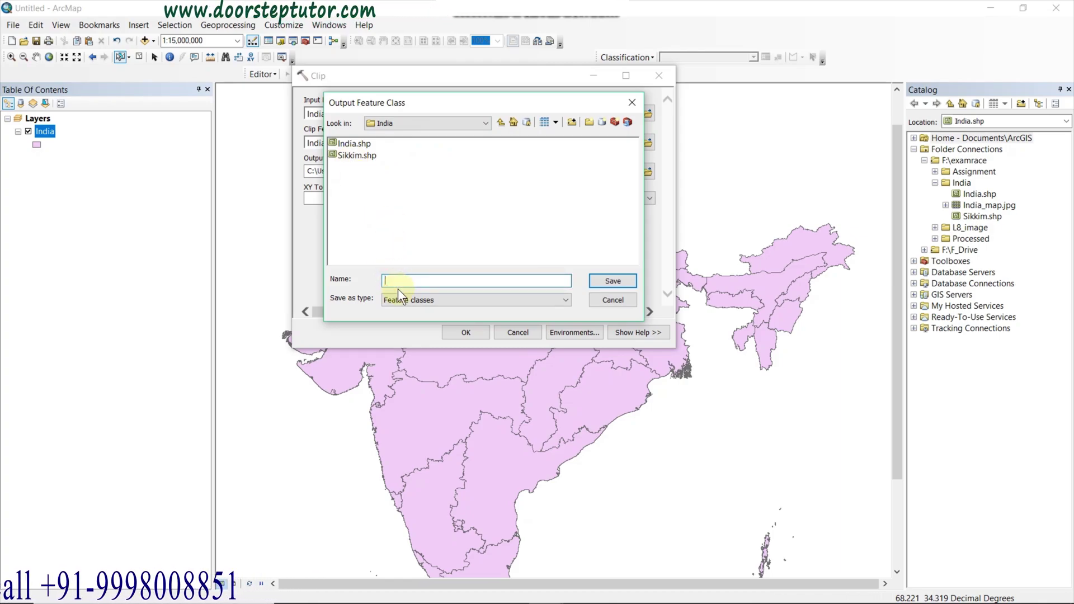
type("Ha")
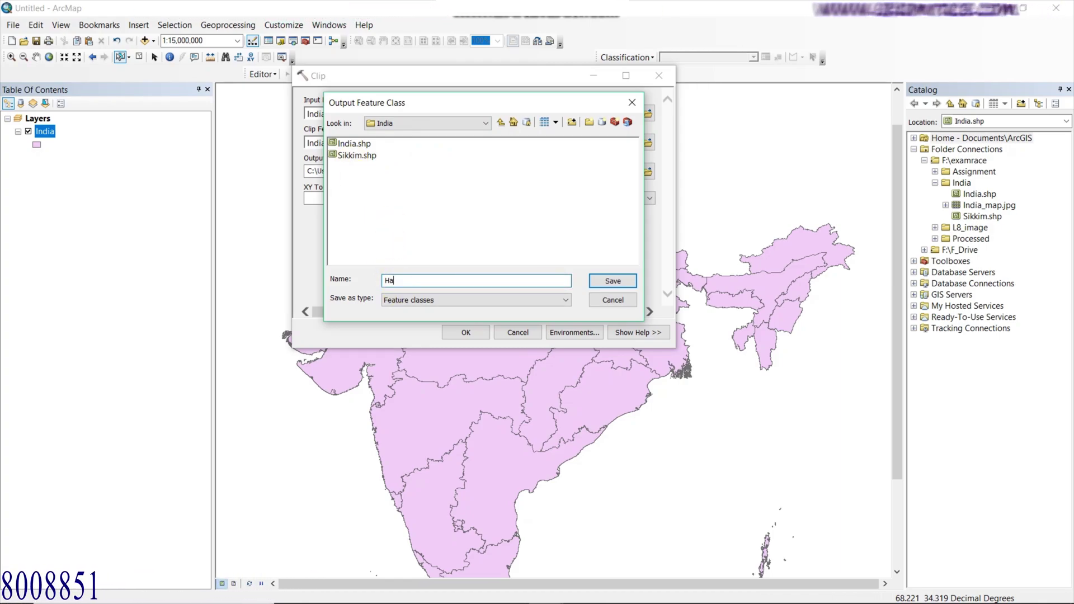
type("ryana")
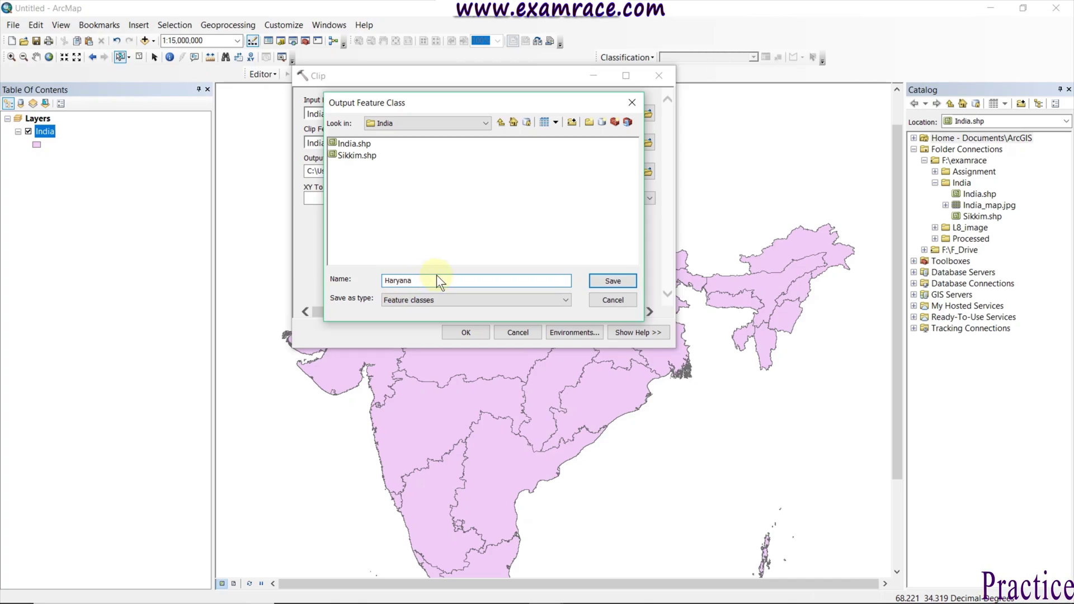
left_click(622, 285)
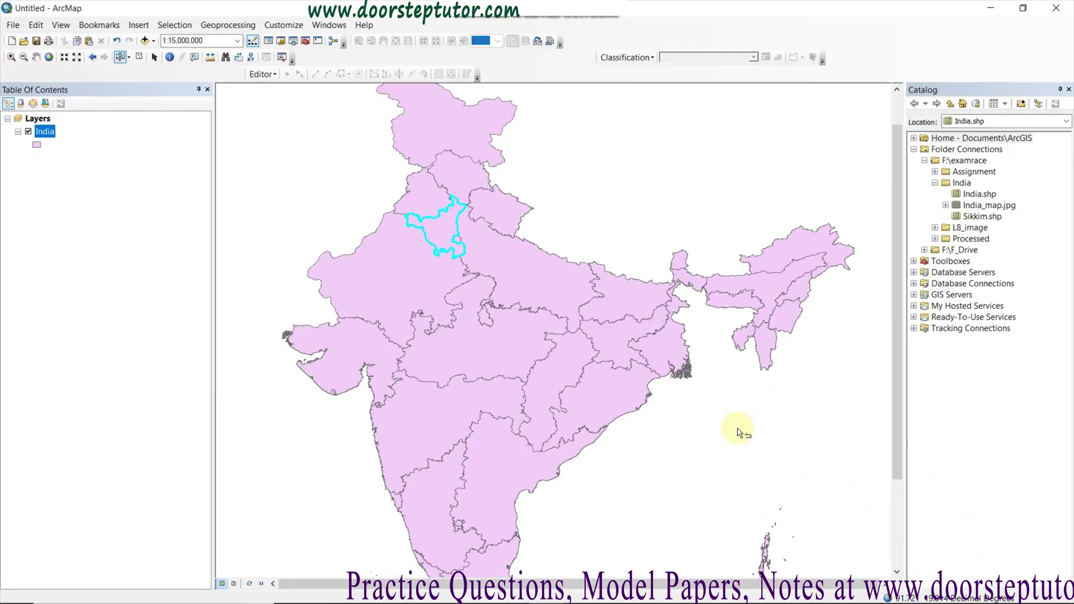
- Show the Geoprocessing Results and expand Current Session to see the Clip entry
left_click(232, 26)
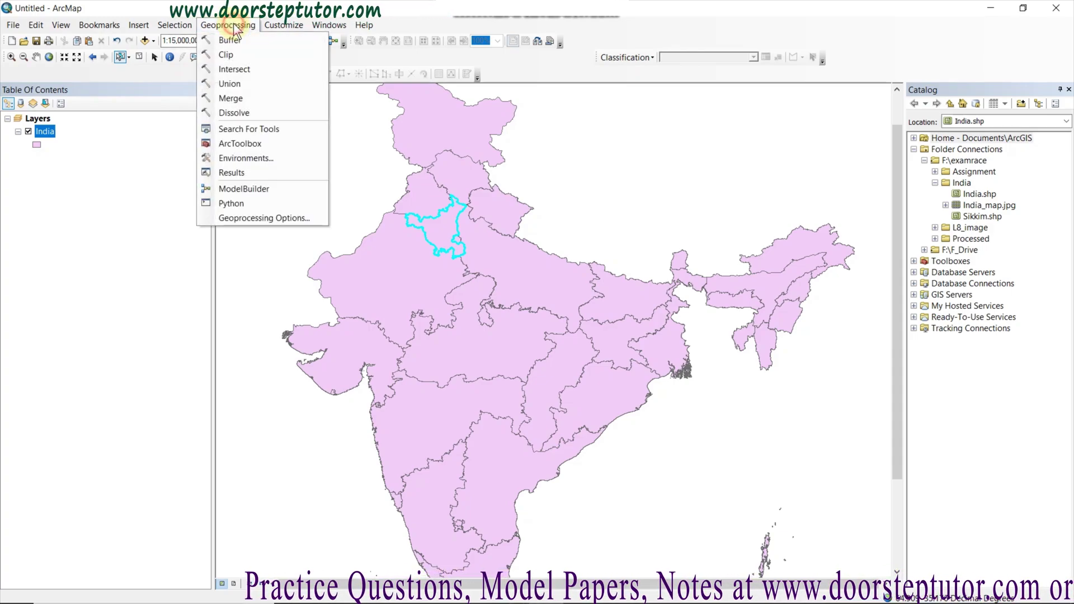
left_click(229, 172)
left_click(7, 103)
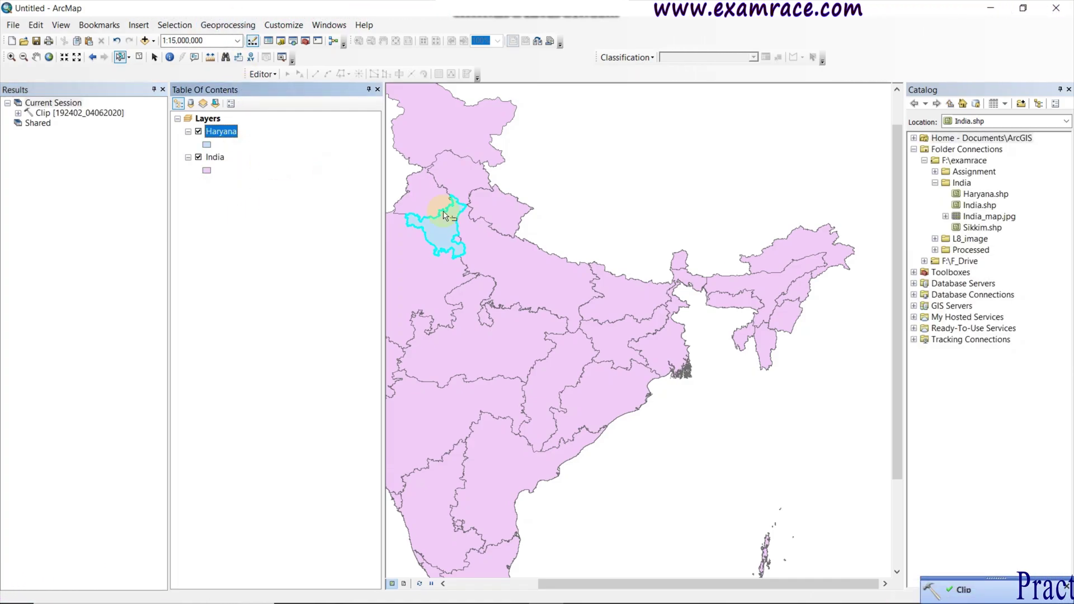
- Close the Results window and view Haryana alone with the India layer hidden
left_click(163, 90)
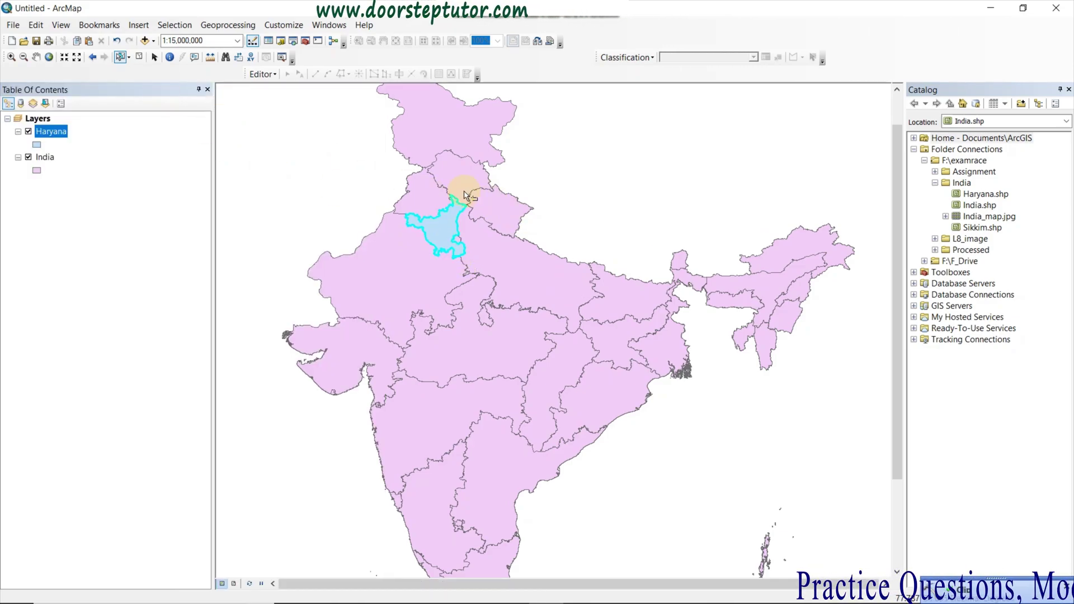
left_click(28, 157)
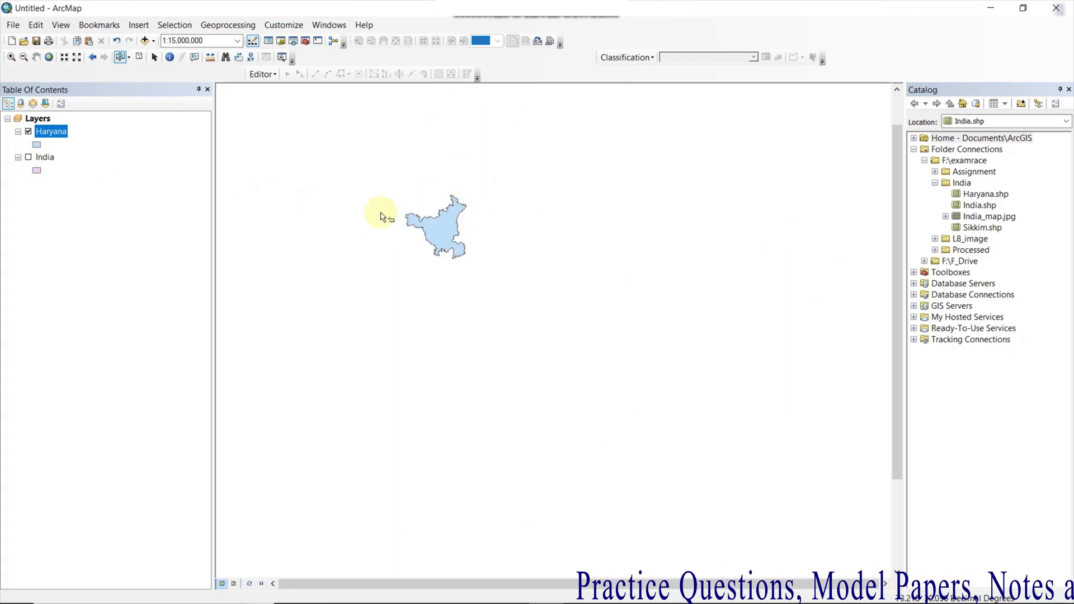
scroll(410, 214, "up", 1)
scroll(414, 211, "up", 2)
scroll(463, 130, "down", 1)
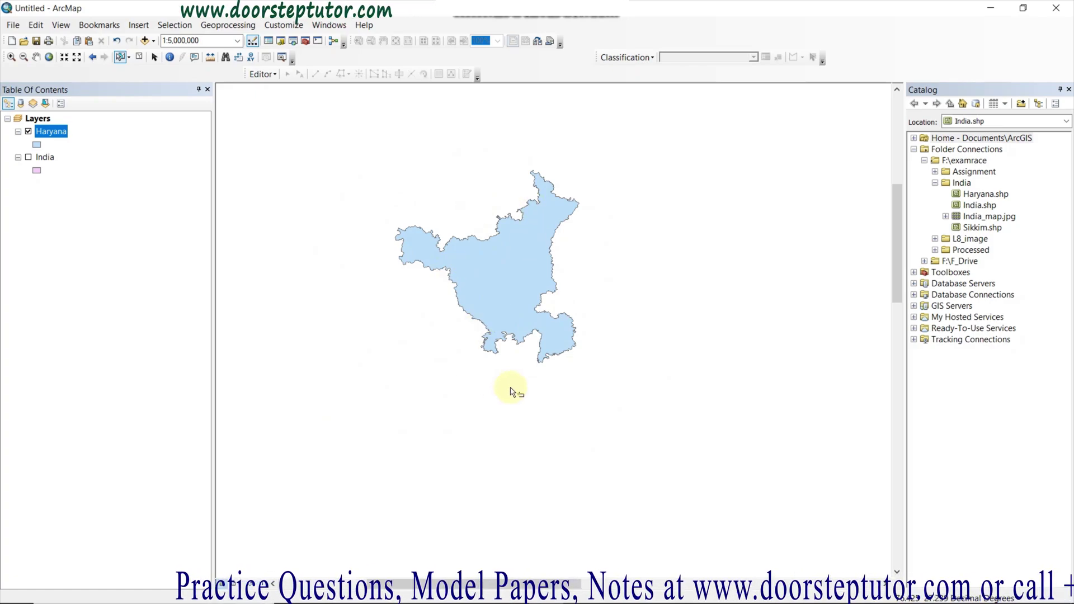
- Turn the India layer back on, hide Haryana, and zoom out
left_click(28, 157)
left_click(28, 131)
scroll(591, 239, "down", 3)
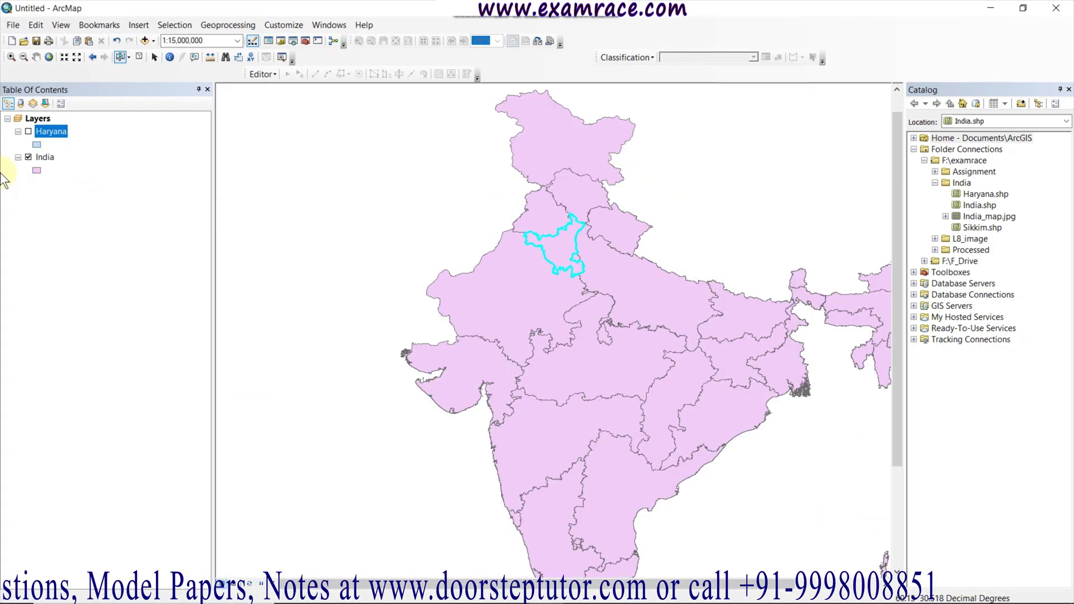
- Remove the India layer, switch Haryana on, and zoom in to 1:3,000,000
right_click(44, 159)
left_click(84, 178)
left_click(28, 132)
scroll(598, 241, "up", 4)
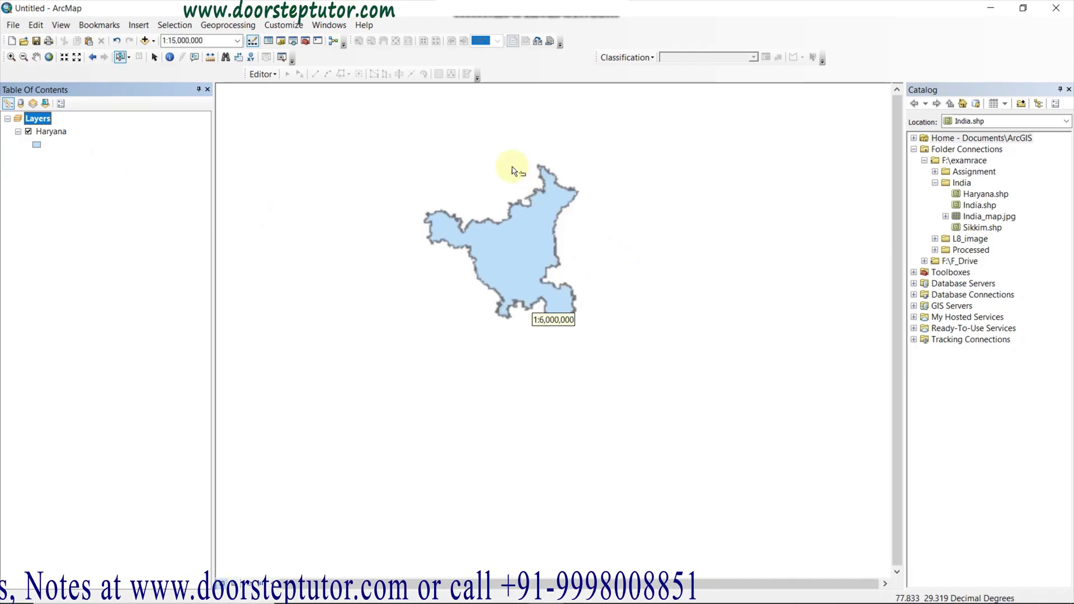
scroll(451, 168, "up", 2)
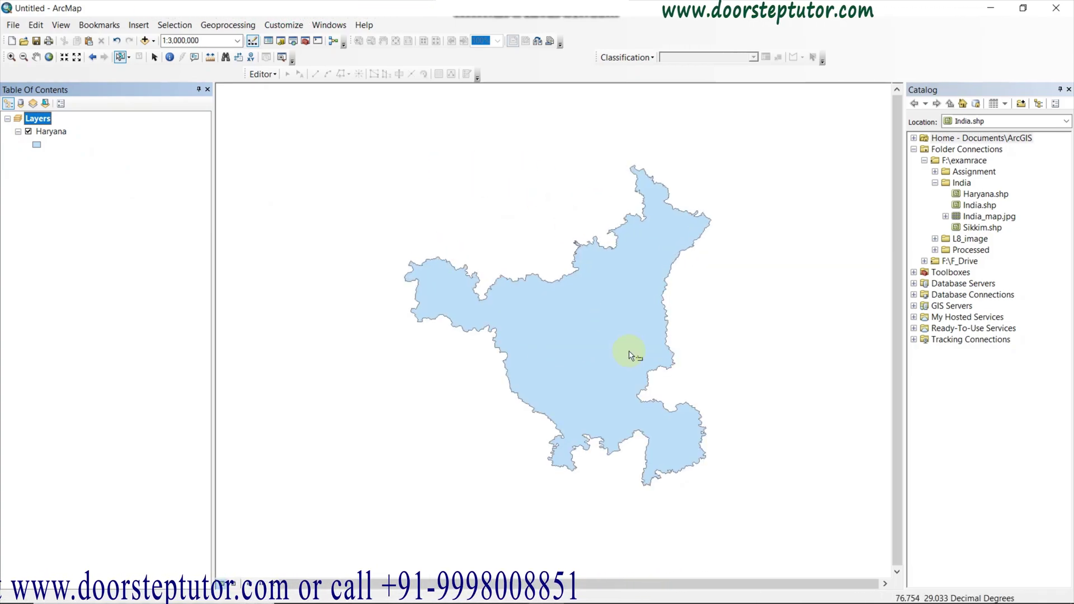